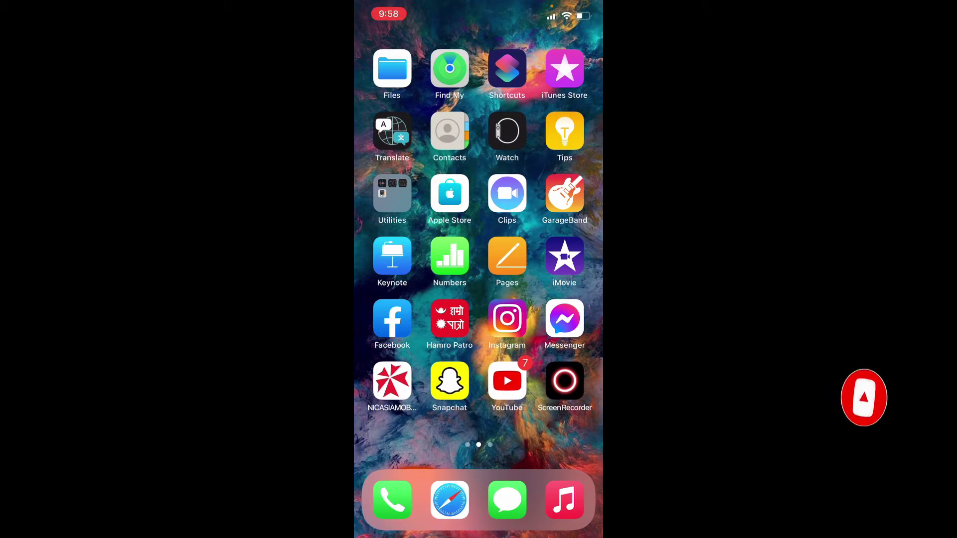
scroll(478, 262, right, 3)
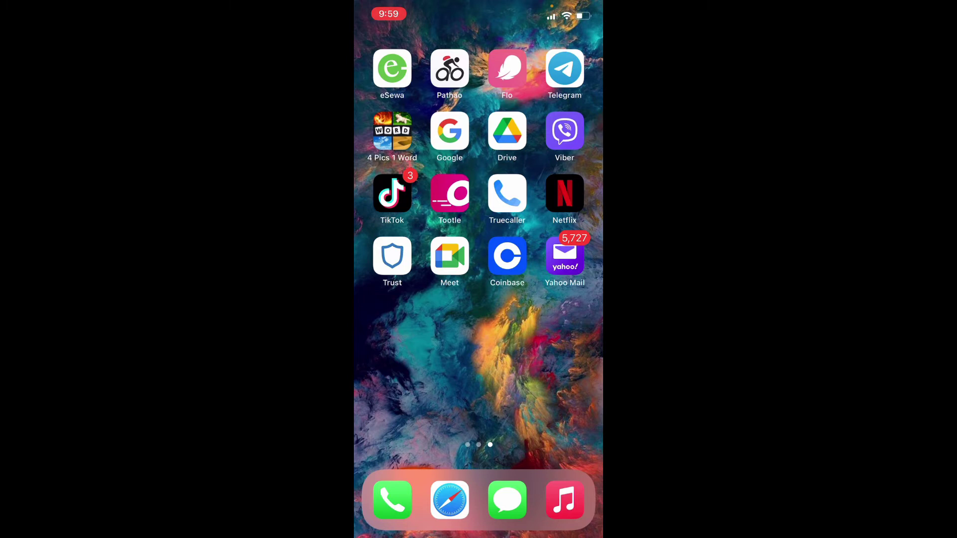
Step: Launch Coinbase, browse Watchlist, Top movers and News, then return to the feed's top
click(507, 256)
scroll(478, 299, down, 3)
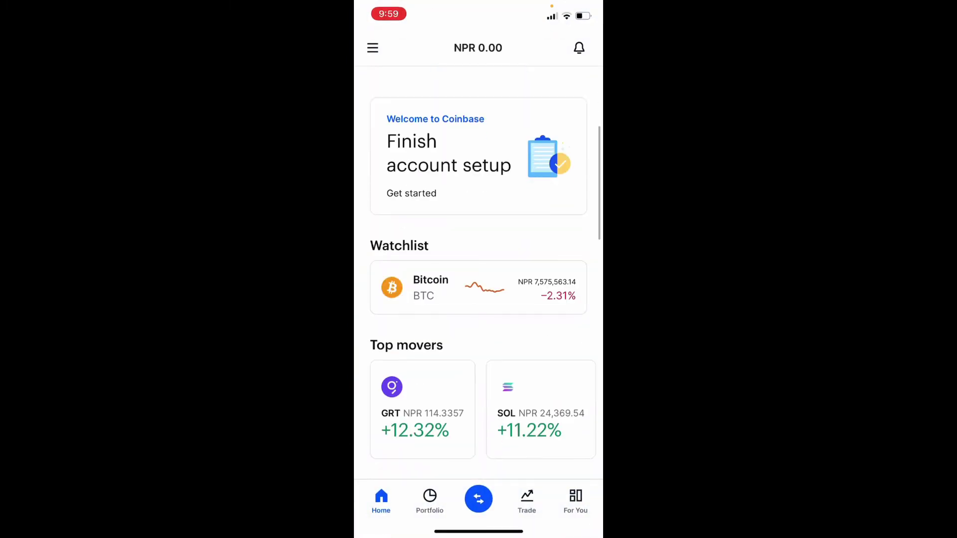
scroll(478, 300, down, 3)
scroll(479, 300, down, 3)
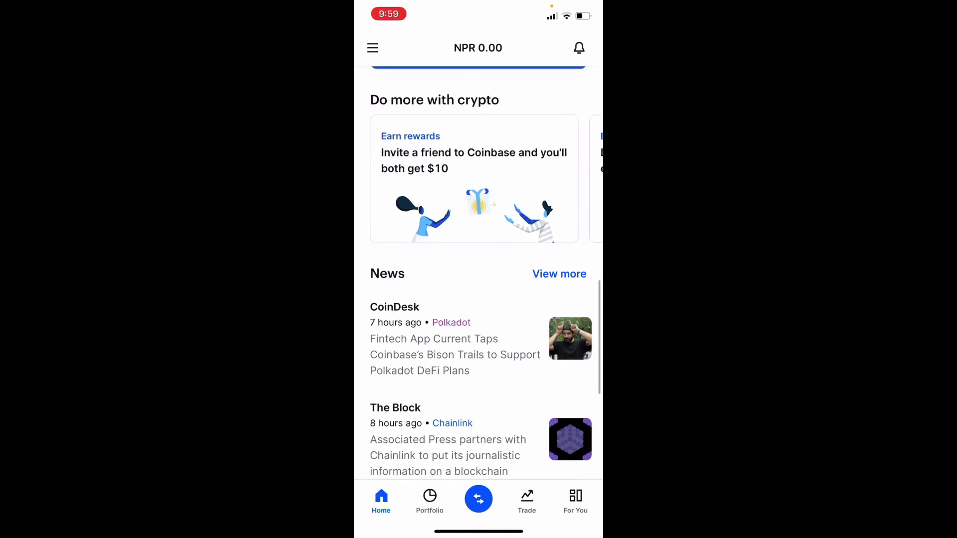
scroll(478, 299, down, 3)
scroll(478, 299, down, 3)
scroll(478, 299, down, 3)
click(380, 501)
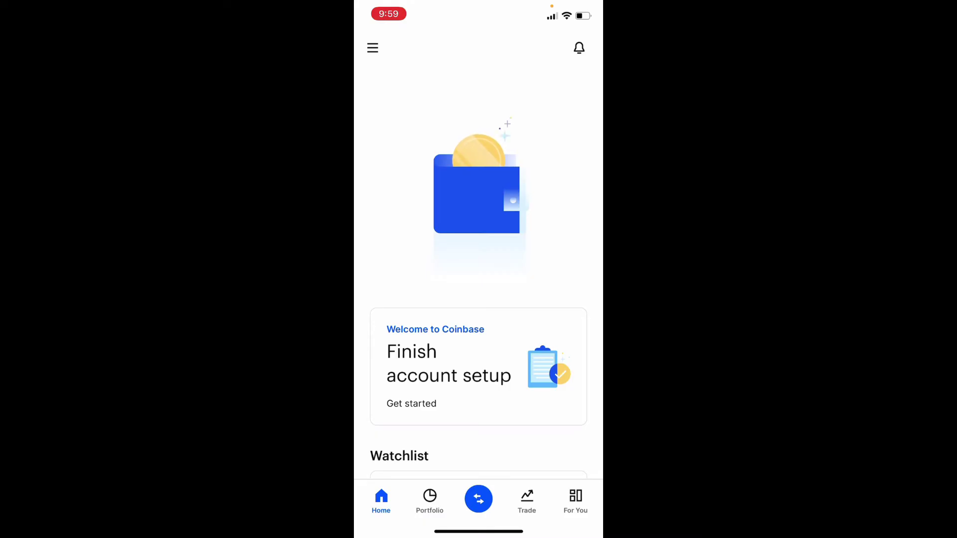
Step: Choose Sign out from the hamburger account menu to reach the sign-out confirmation
click(372, 47)
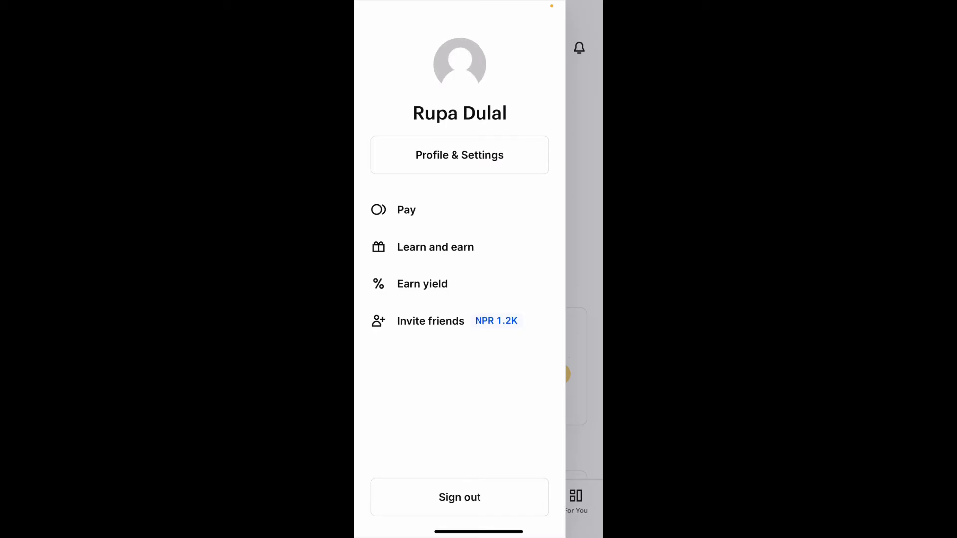
click(459, 497)
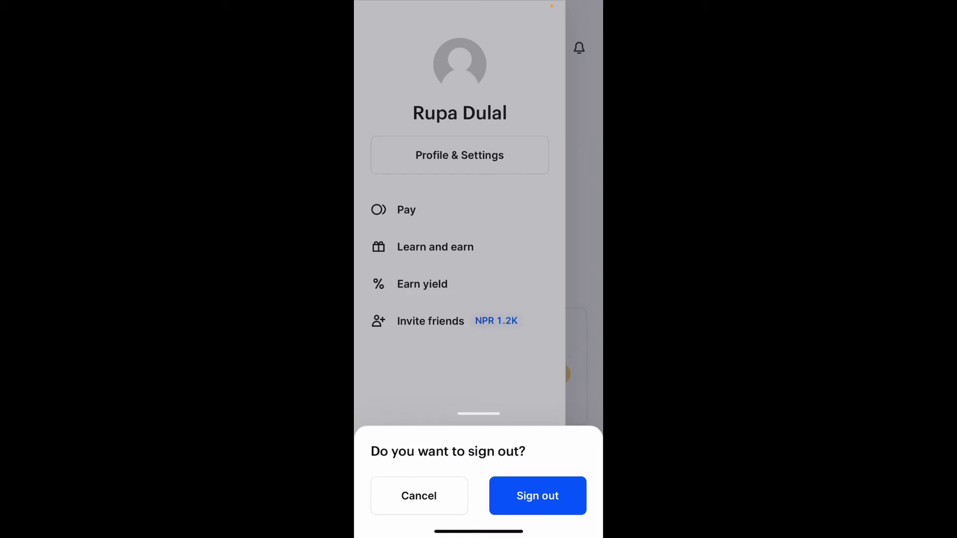
click(537, 495)
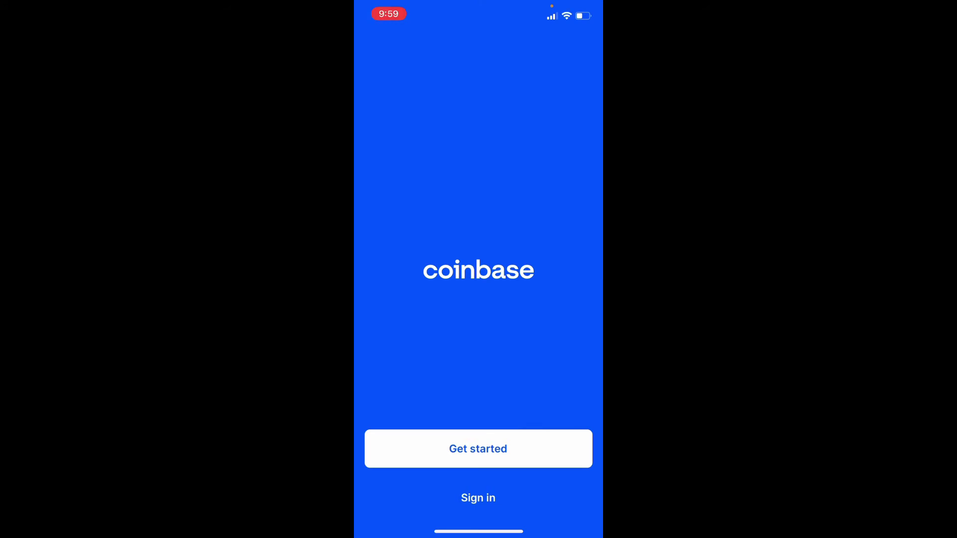
Step: Sign back in with the account email and password to reach the Home tab
click(478, 497)
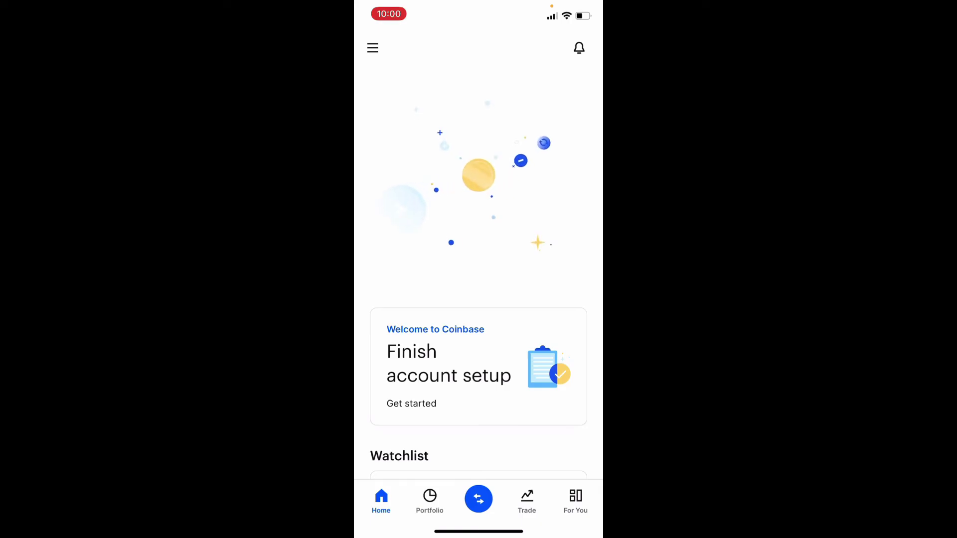
Step: Swipe up from the bottom edge to reach the Home Screen page holding Coinbase
drag(478, 531, 478, 337)
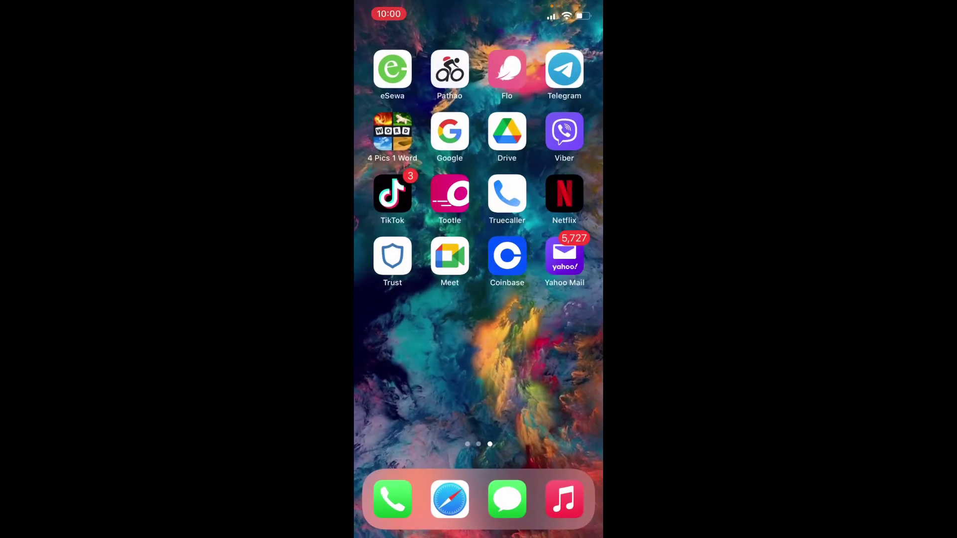